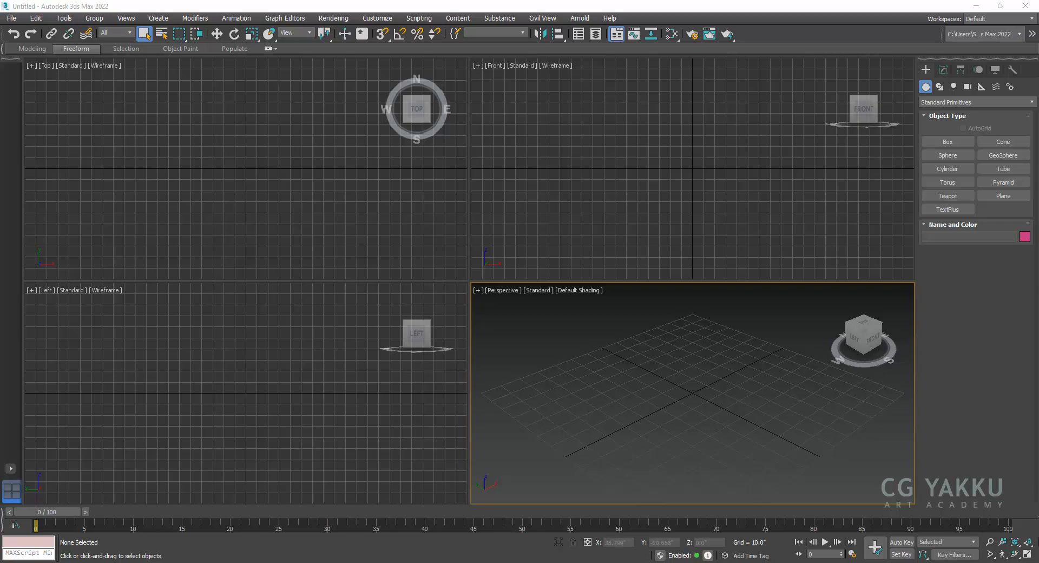
Create a standing cylinder with a radius of about 7.7 inches and a height of about 32.4 inches in a maximized Perspective view.
{"action": "left_click", "coordinate": [947, 169]}
{"action": "key", "text": "alt+w"}
{"action": "left_click_drag", "start_coordinate": [383, 271], "coordinate": [400, 286]}
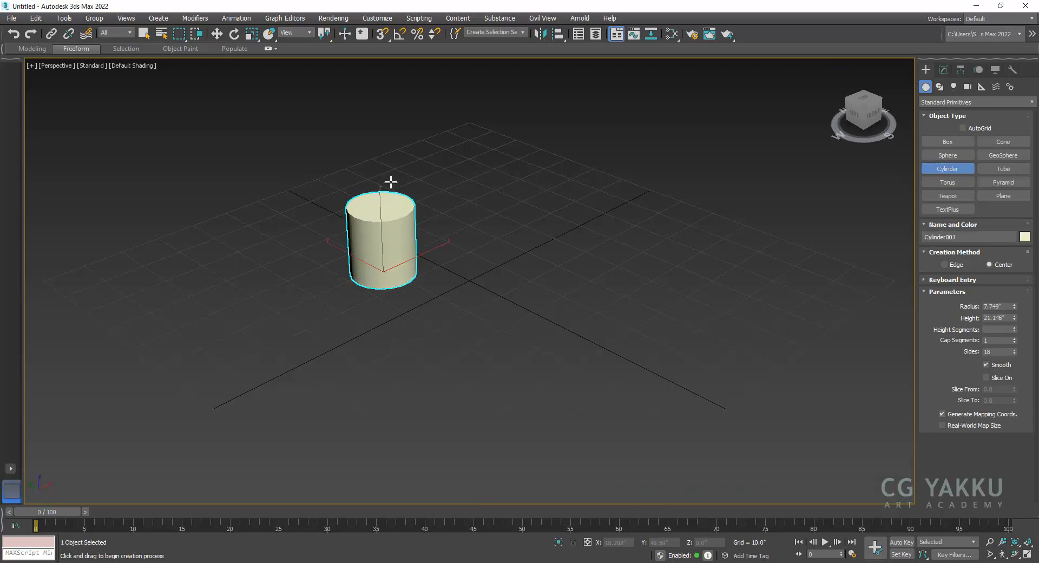
{"action": "left_click", "coordinate": [396, 146]}
{"action": "right_click", "coordinate": [435, 198]}
{"action": "middle_click_drag", "start_coordinate": [454, 206], "coordinate": [458, 260]}
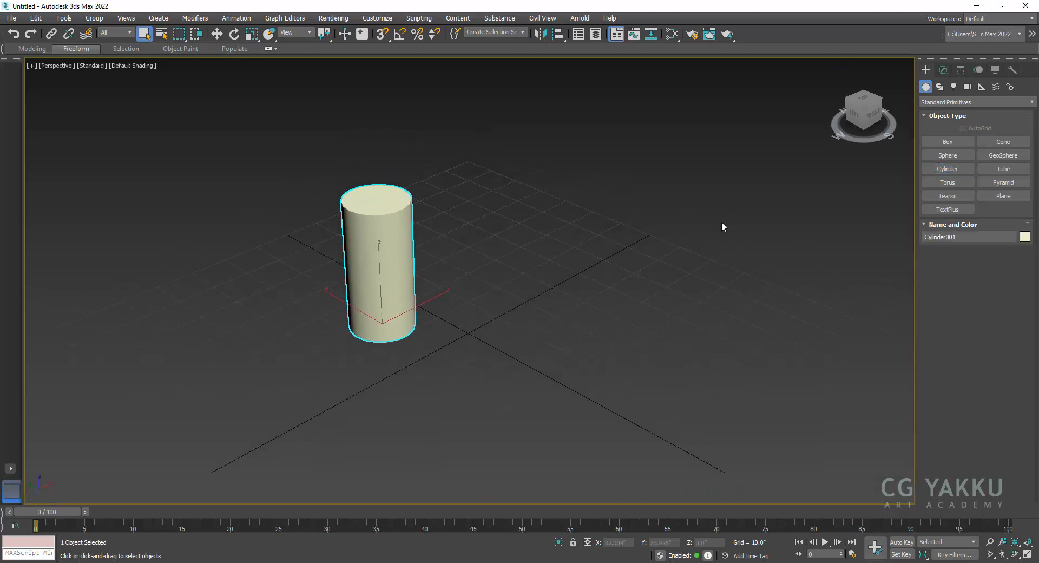
Create a teapot on the ground grid in front of the cylinder, slightly wider than the cylinder, and leave it deselected.
{"action": "left_click", "coordinate": [947, 196]}
{"action": "left_click_drag", "start_coordinate": [512, 376], "coordinate": [533, 391]}
{"action": "right_click", "coordinate": [583, 368]}
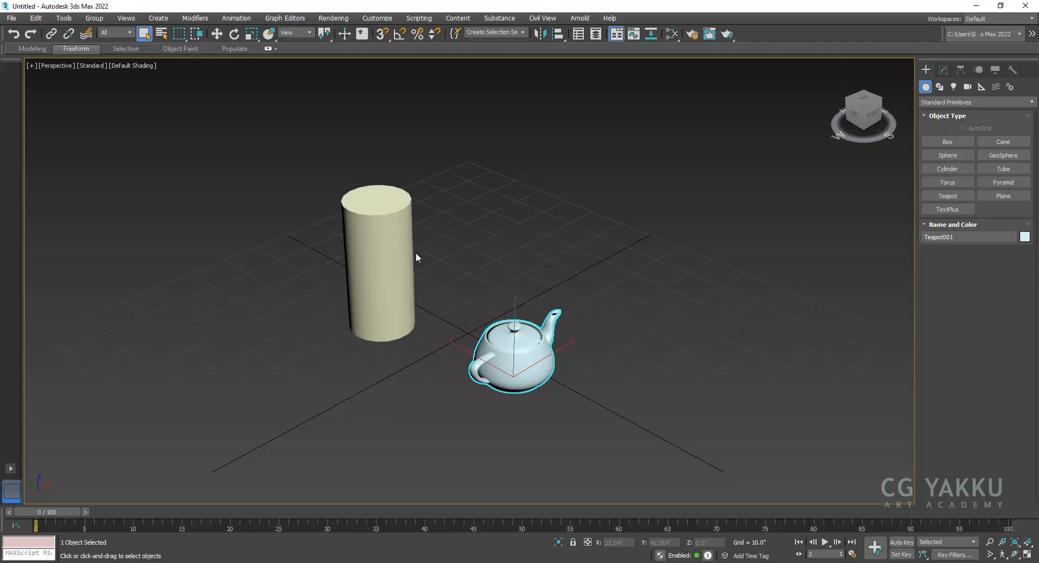
{"action": "left_click", "coordinate": [607, 384]}
Align the teapot to the cylinder in X, Y and Z position, pivot point to pivot point.
{"action": "key", "text": "w"}
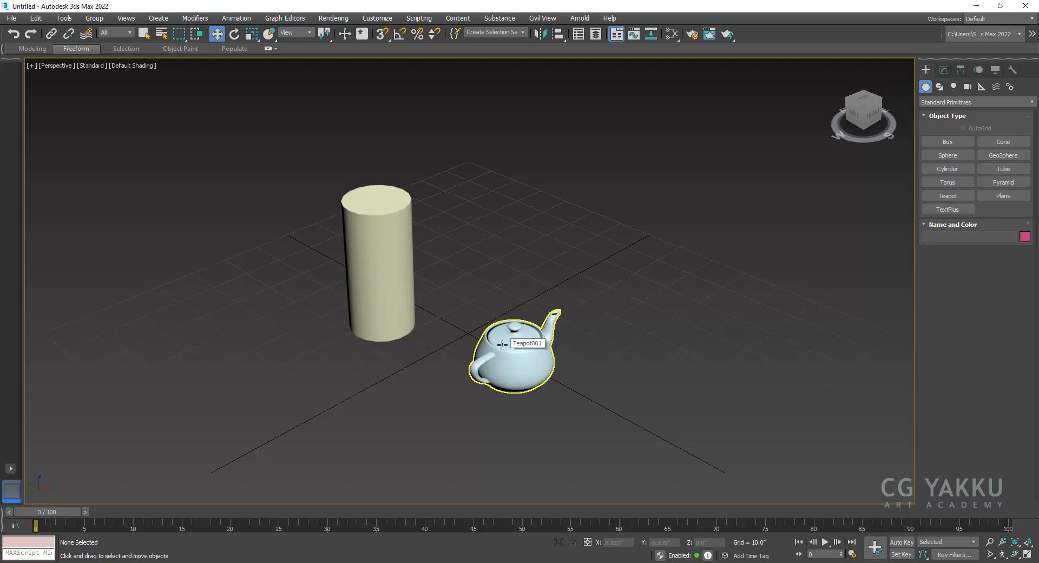
{"action": "left_click", "coordinate": [502, 345]}
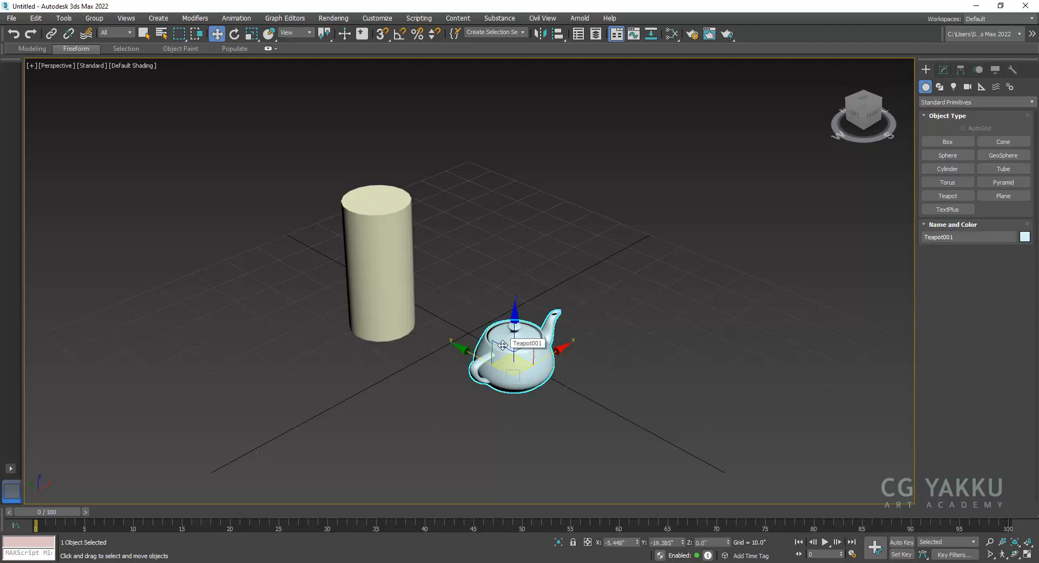
{"action": "left_click", "coordinate": [559, 34]}
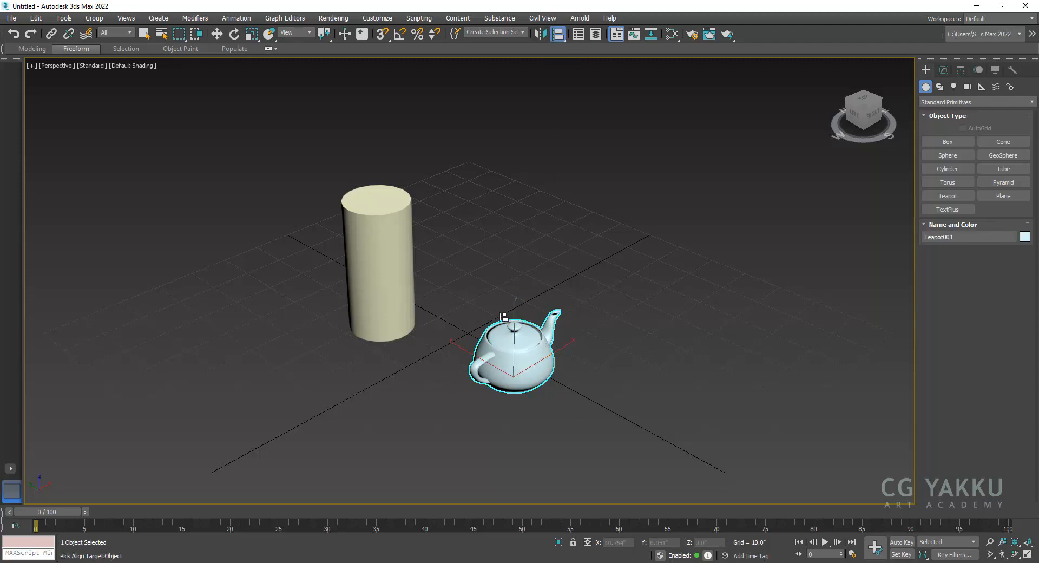
{"action": "left_click", "coordinate": [406, 275]}
{"action": "left_click_drag", "start_coordinate": [524, 187], "coordinate": [578, 131]}
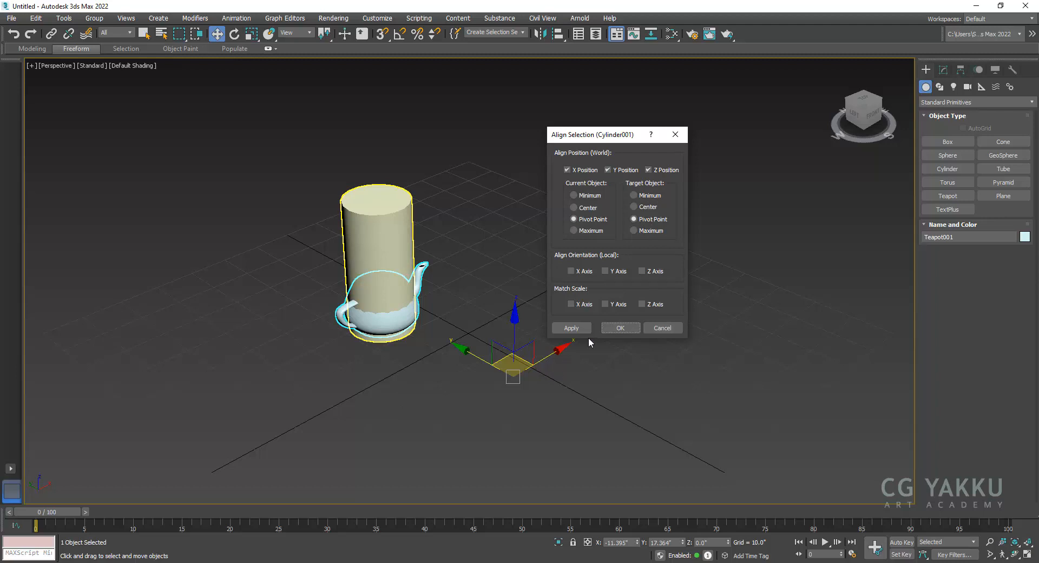
{"action": "left_click", "coordinate": [620, 327]}
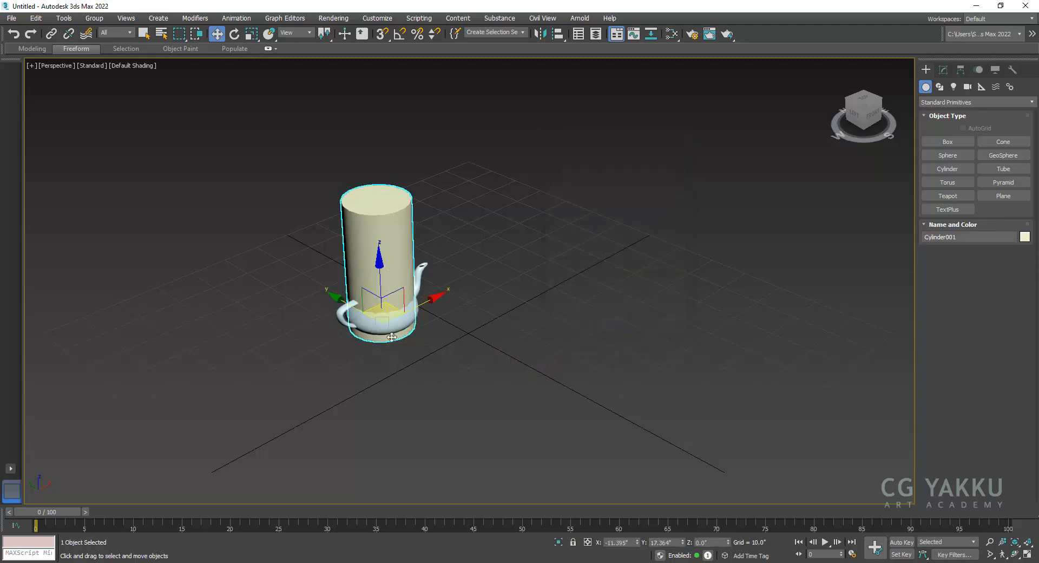
Align the teapot to the cylinder in Z position only, its pivot point to the cylinder's maximum, so it sits on top.
{"action": "left_click", "coordinate": [421, 271]}
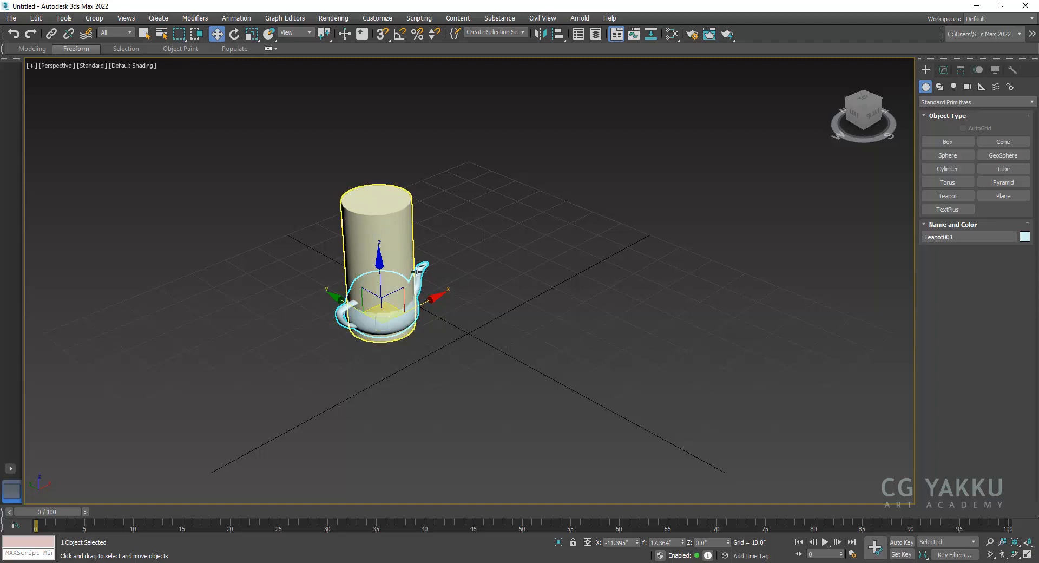
{"action": "left_click", "coordinate": [509, 286]}
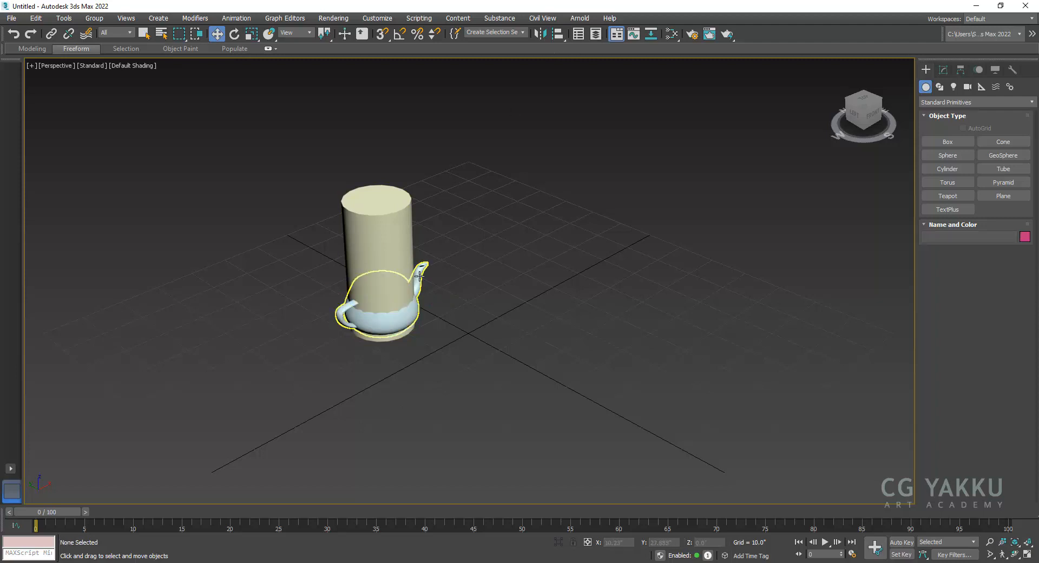
{"action": "left_click", "coordinate": [395, 317]}
{"action": "left_click", "coordinate": [557, 33]}
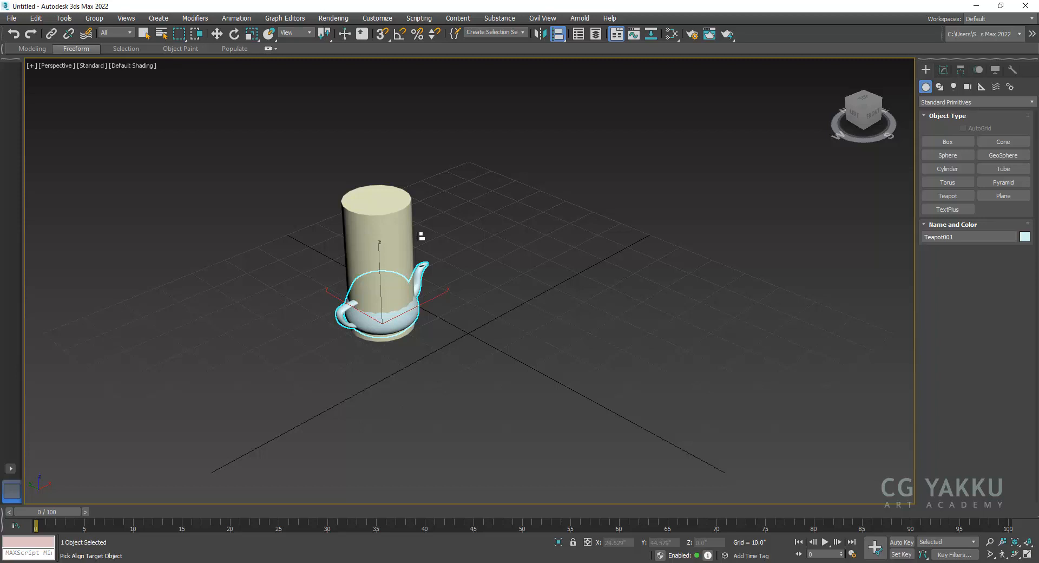
{"action": "left_click", "coordinate": [392, 239]}
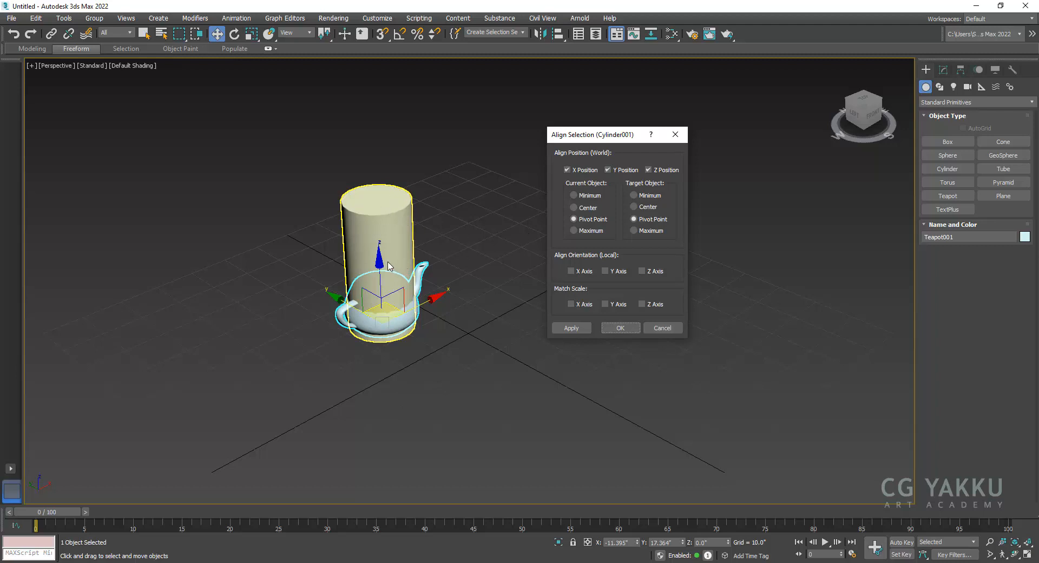
{"action": "left_click", "coordinate": [567, 170]}
{"action": "left_click", "coordinate": [607, 169]}
{"action": "left_click", "coordinate": [573, 219]}
{"action": "left_click", "coordinate": [634, 231]}
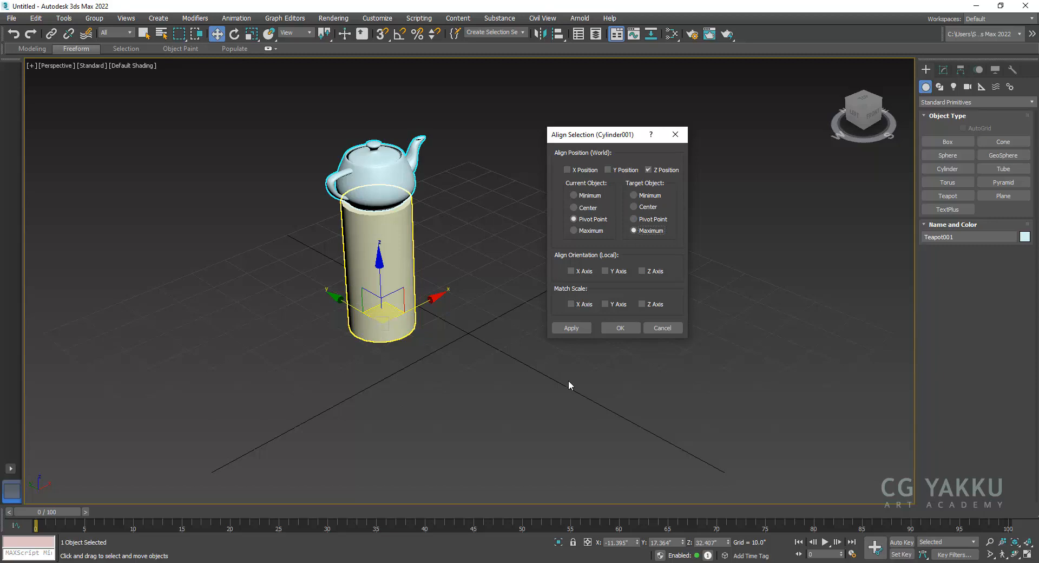
{"action": "left_click", "coordinate": [619, 328]}
{"action": "left_click", "coordinate": [439, 386]}
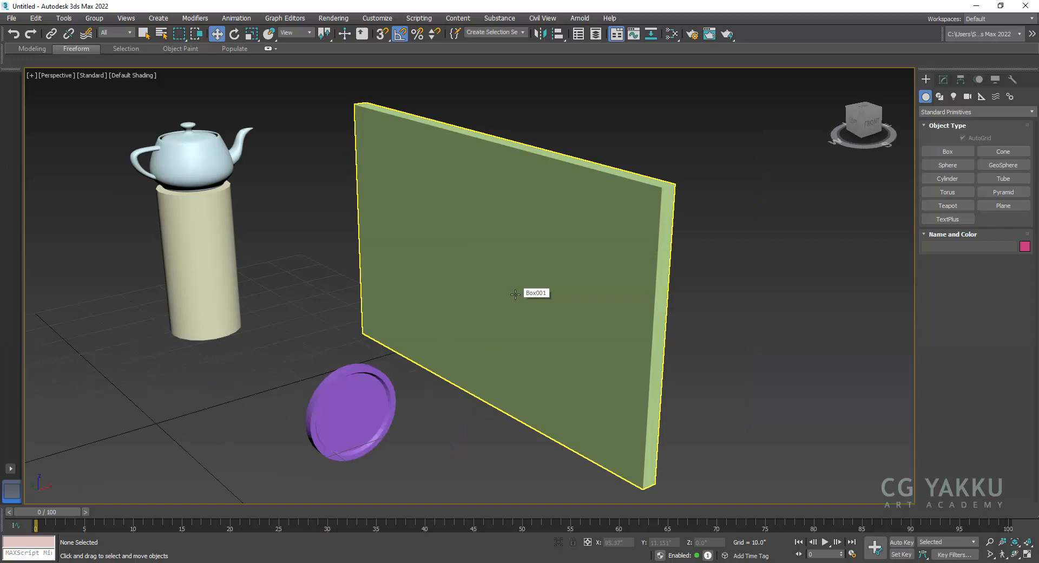
Attach the purple disc's flat back face to the large face of the green wall using Normal Align with zero offsets.
{"action": "left_click", "coordinate": [377, 391]}
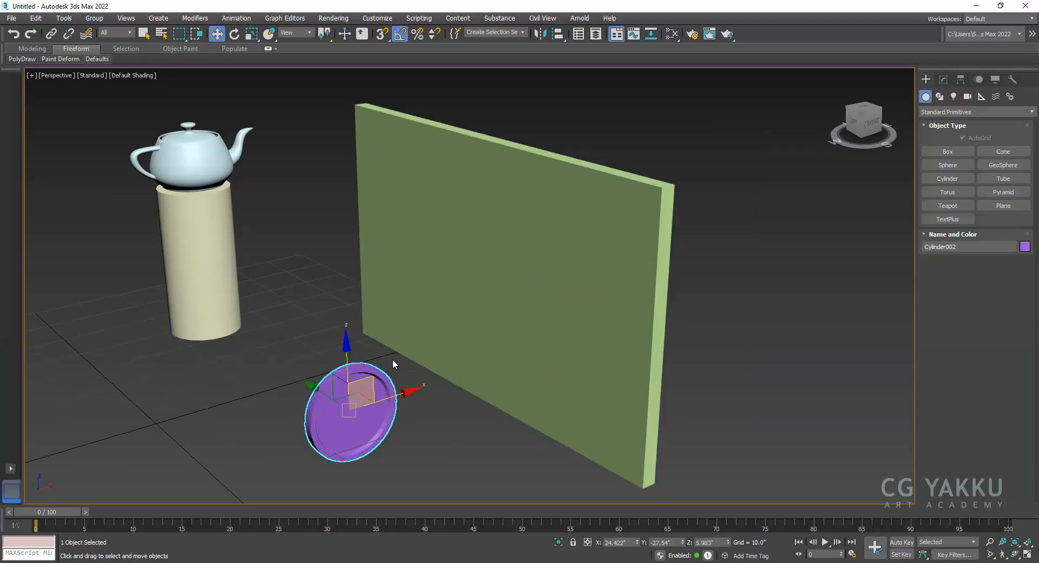
{"action": "mouse_move", "coordinate": [348, 413]}
{"action": "middle_mouse_down", "text": "alt"}
{"action": "mouse_move", "coordinate": [473, 413]}
{"action": "mouse_move", "coordinate": [360, 416]}
{"action": "middle_mouse_up", "text": "alt"}
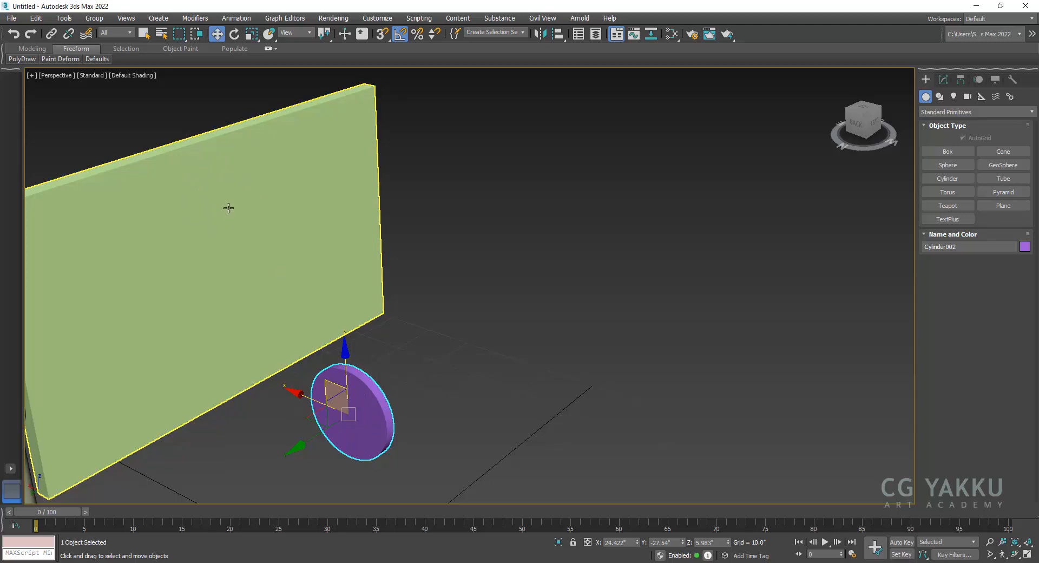
{"action": "middle_click_drag", "start_coordinate": [292, 259], "coordinate": [300, 239], "text": "alt"}
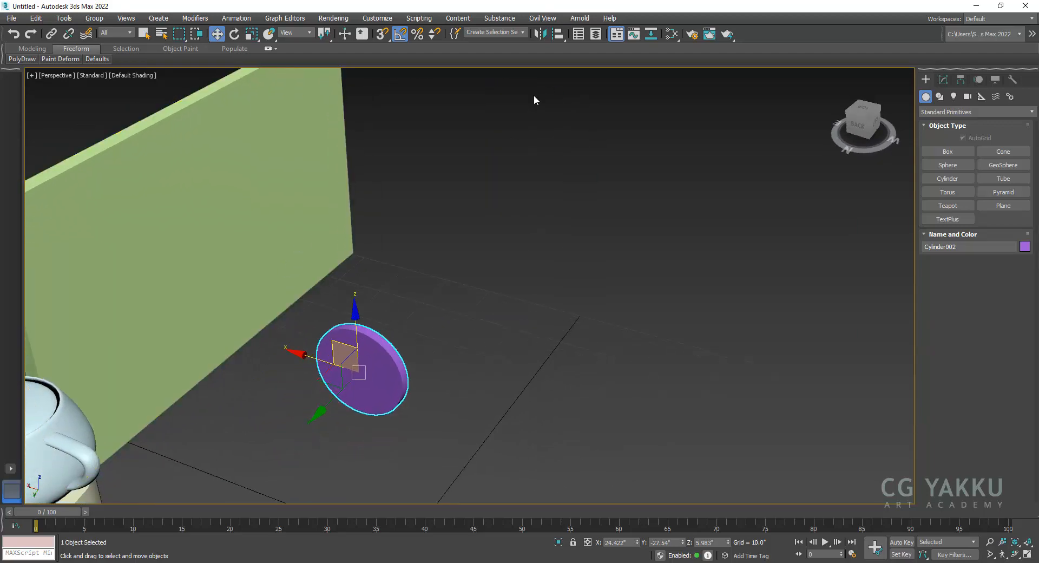
{"action": "left_click", "coordinate": [558, 36]}
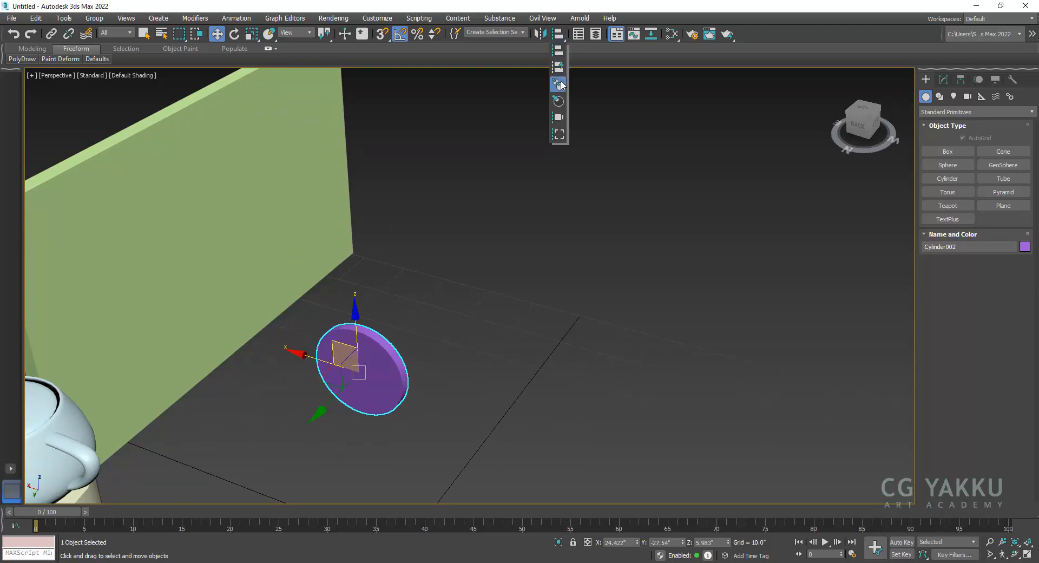
{"action": "left_click", "coordinate": [560, 85]}
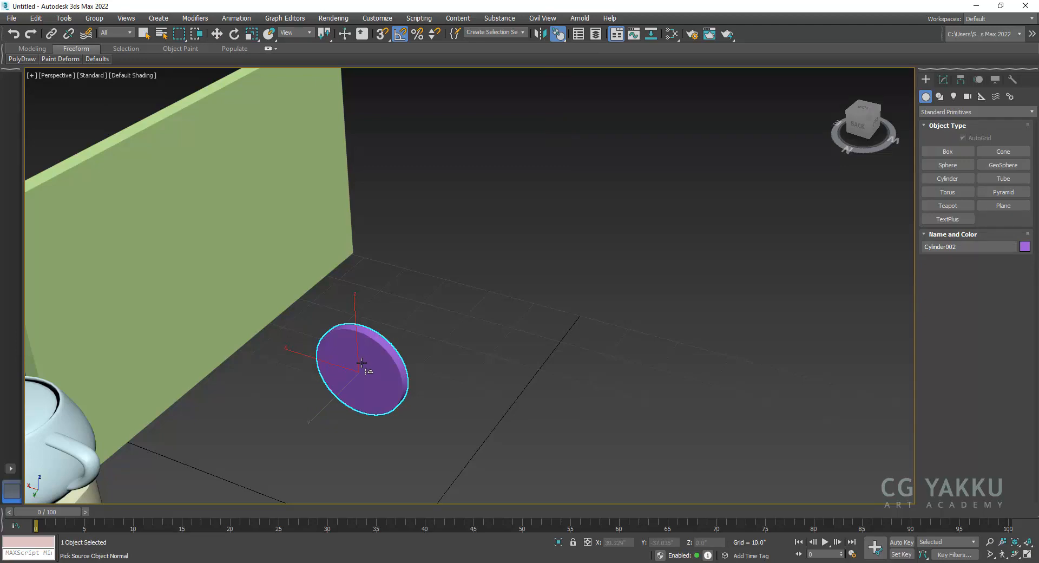
{"action": "left_click_drag", "start_coordinate": [361, 361], "coordinate": [363, 369]}
{"action": "mouse_move", "coordinate": [363, 370]}
{"action": "left_mouse_down"}
{"action": "mouse_move", "coordinate": [343, 345]}
{"action": "mouse_move", "coordinate": [376, 368]}
{"action": "mouse_move", "coordinate": [368, 390]}
{"action": "mouse_move", "coordinate": [348, 371]}
{"action": "mouse_move", "coordinate": [369, 385]}
{"action": "mouse_move", "coordinate": [384, 349]}
{"action": "mouse_move", "coordinate": [406, 372]}
{"action": "mouse_move", "coordinate": [394, 383]}
{"action": "mouse_move", "coordinate": [347, 328]}
{"action": "mouse_move", "coordinate": [393, 358]}
{"action": "mouse_move", "coordinate": [358, 372]}
{"action": "left_mouse_up"}
{"action": "left_click_drag", "start_coordinate": [358, 372], "coordinate": [358, 373]}
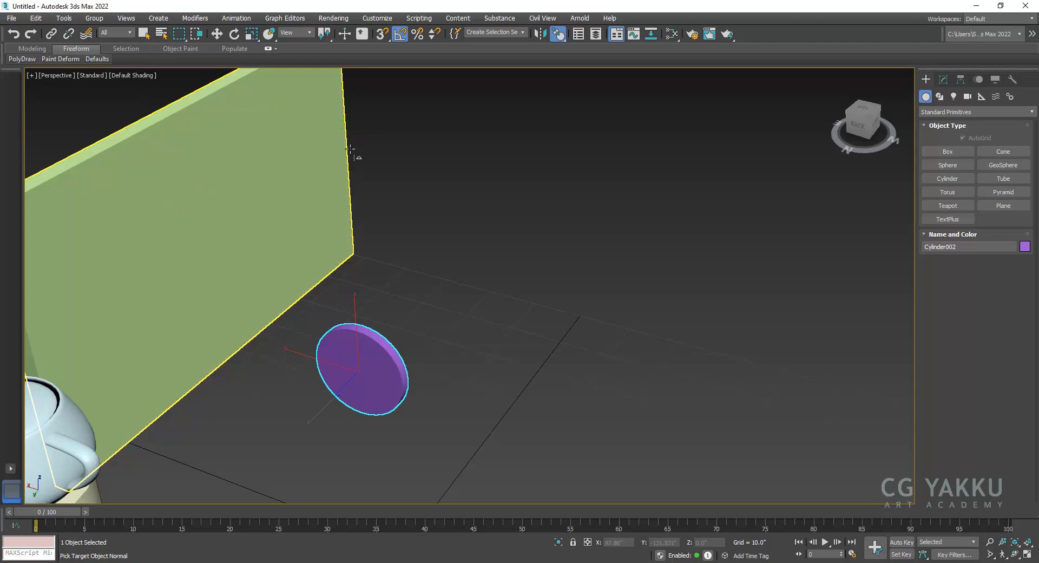
{"action": "left_click", "coordinate": [211, 177]}
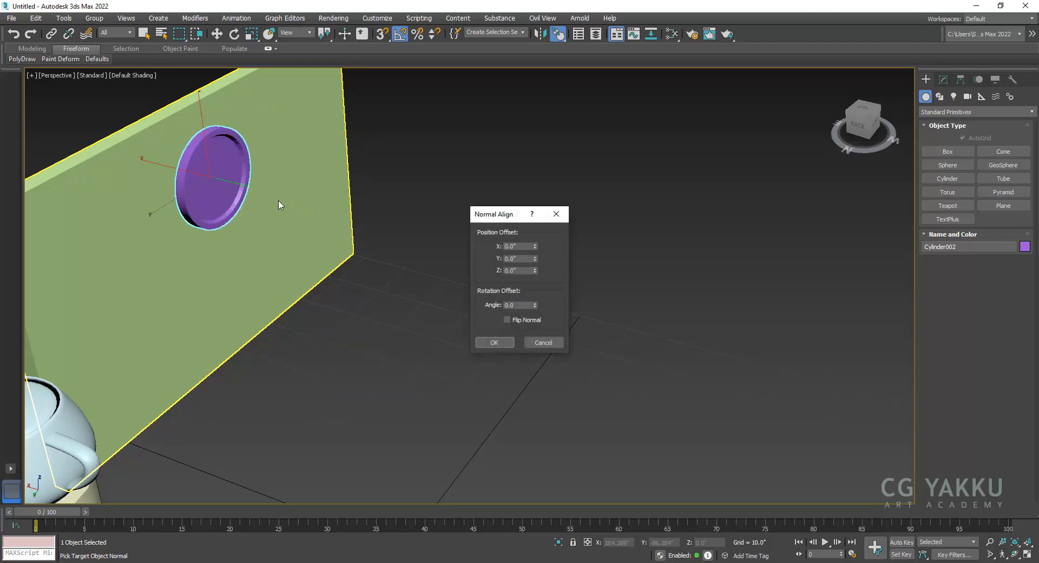
{"action": "left_click", "coordinate": [494, 342]}
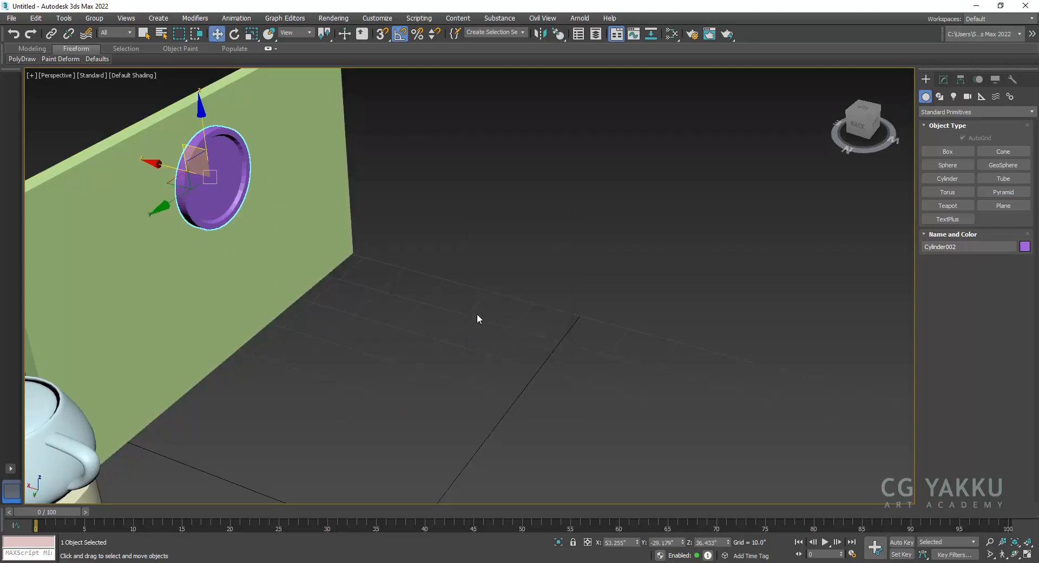
{"action": "middle_click_drag", "start_coordinate": [480, 313], "coordinate": [519, 303], "text": "alt"}
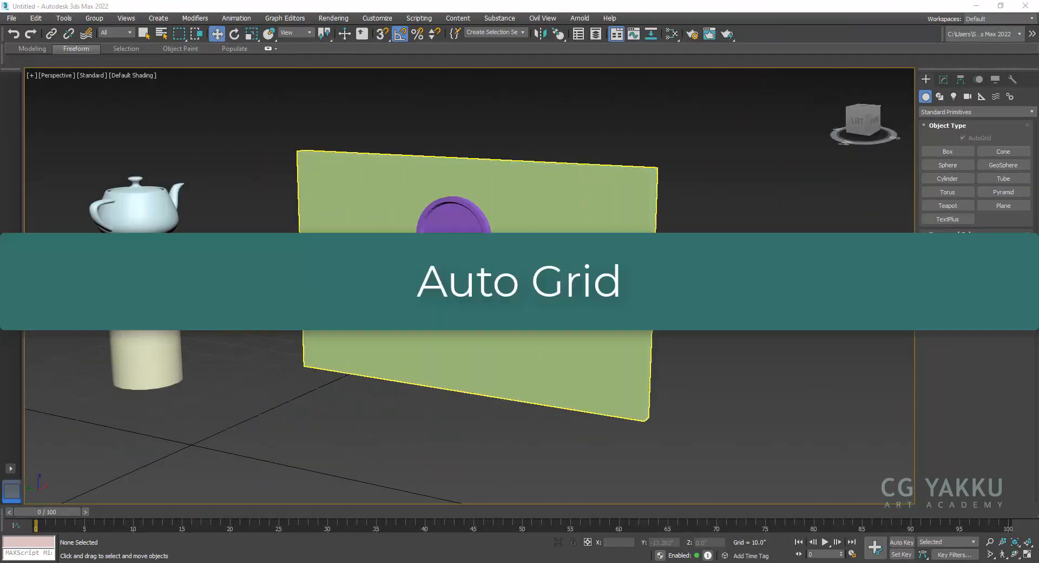
Create a shelf box of about 1.5 x 17 x 13.6 inches on the green wall's face with AutoGrid on.
{"action": "mouse_move", "coordinate": [569, 277]}
{"action": "middle_mouse_down"}
{"action": "mouse_move", "coordinate": [586, 298]}
{"action": "mouse_move", "coordinate": [522, 297]}
{"action": "mouse_move", "coordinate": [568, 292]}
{"action": "middle_mouse_up"}
{"action": "left_click", "coordinate": [586, 298]}
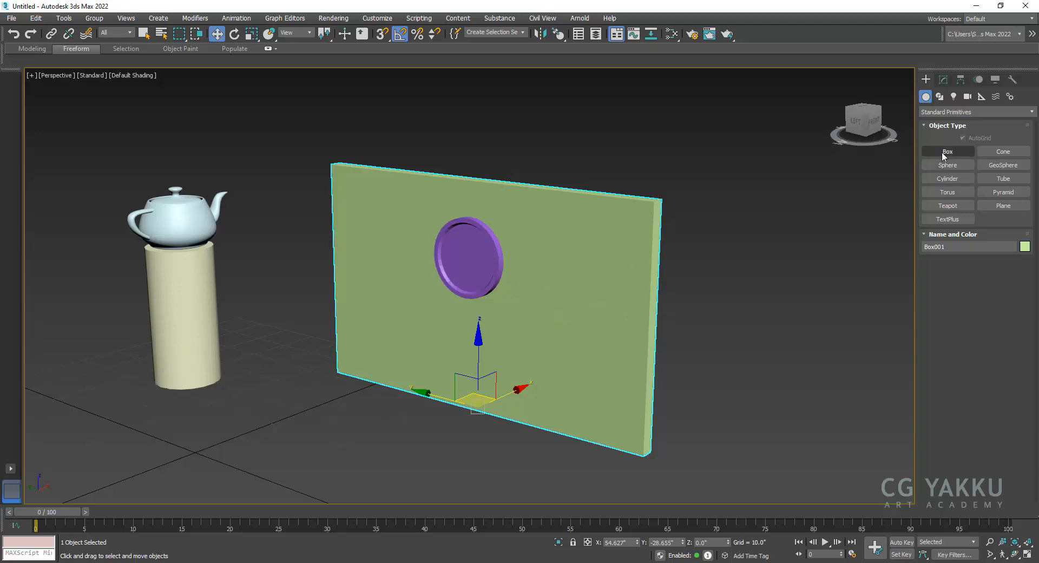
{"action": "left_click", "coordinate": [945, 152]}
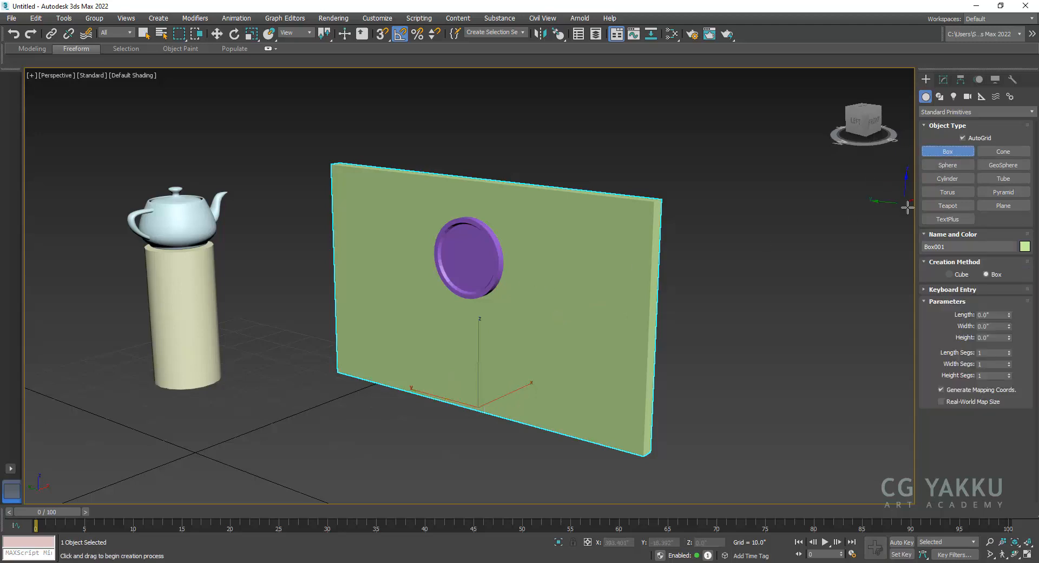
{"action": "left_click", "coordinate": [963, 137]}
{"action": "left_click", "coordinate": [964, 139]}
{"action": "left_click_drag", "start_coordinate": [540, 297], "coordinate": [612, 316]}
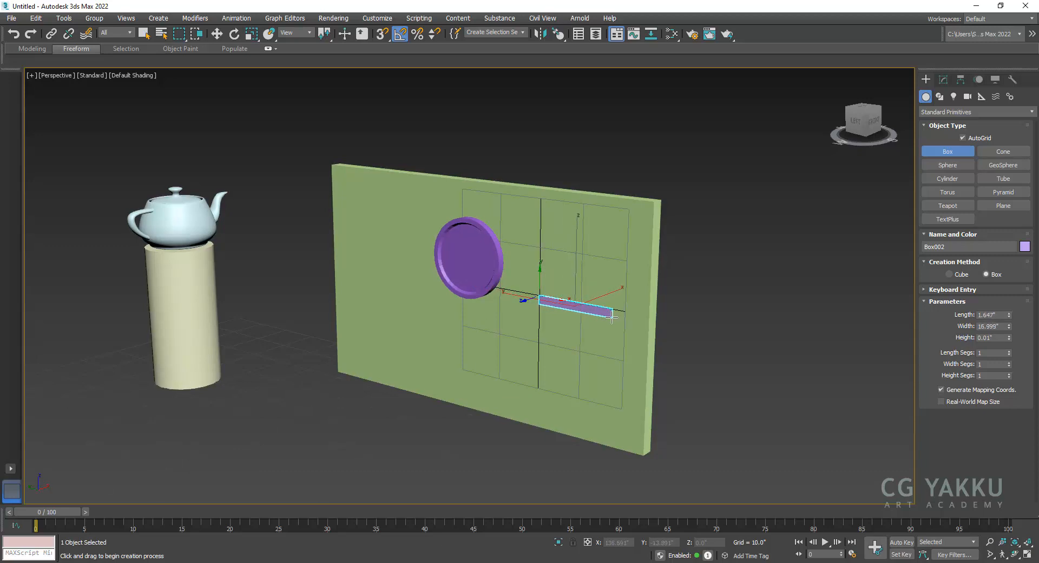
{"action": "left_click", "coordinate": [544, 326]}
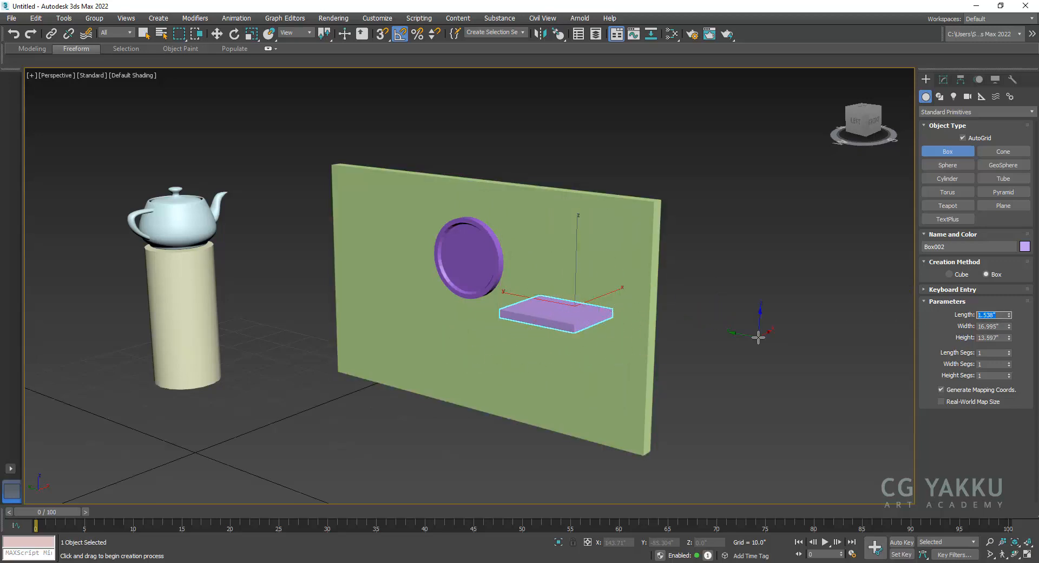
{"action": "key", "text": "w"}
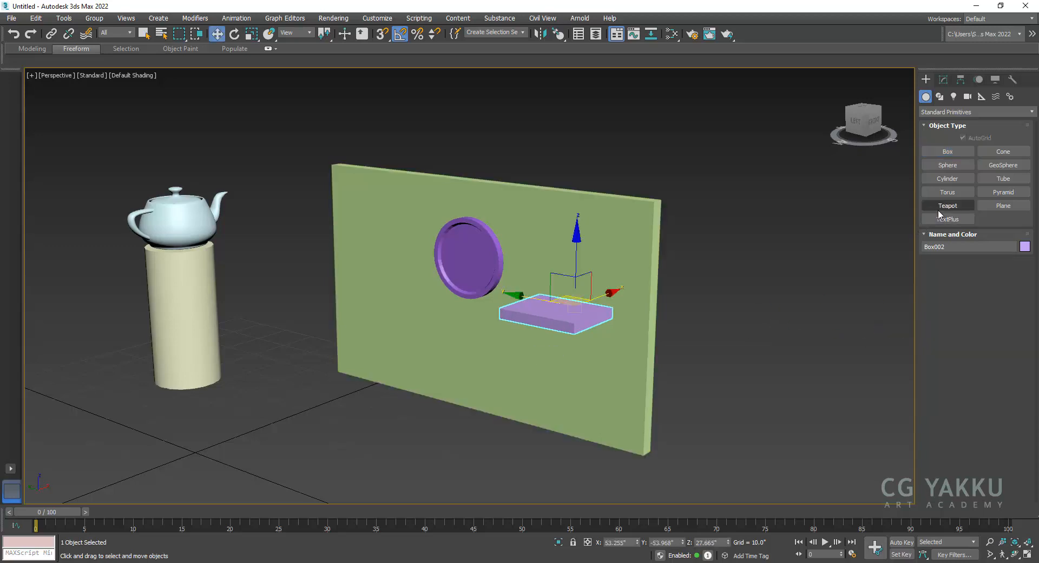
Create two AutoGrid teapots: radius about 3.6 inches on the wall above the shelf, and radius about 5.2 inches on the shelf's top face.
{"action": "left_click", "coordinate": [951, 205]}
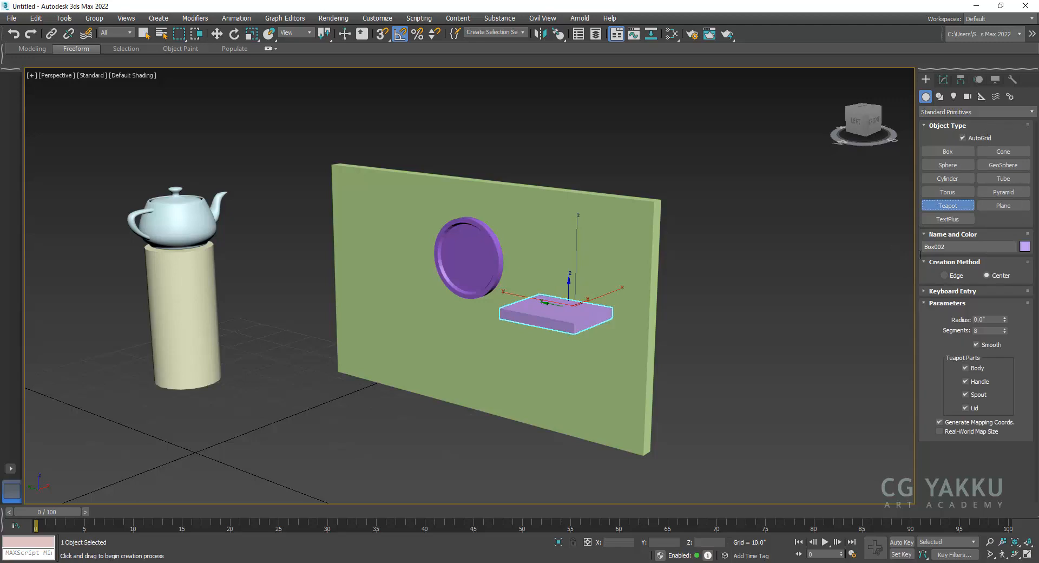
{"action": "left_click", "coordinate": [586, 252]}
{"action": "left_click_drag", "start_coordinate": [585, 251], "coordinate": [597, 262]}
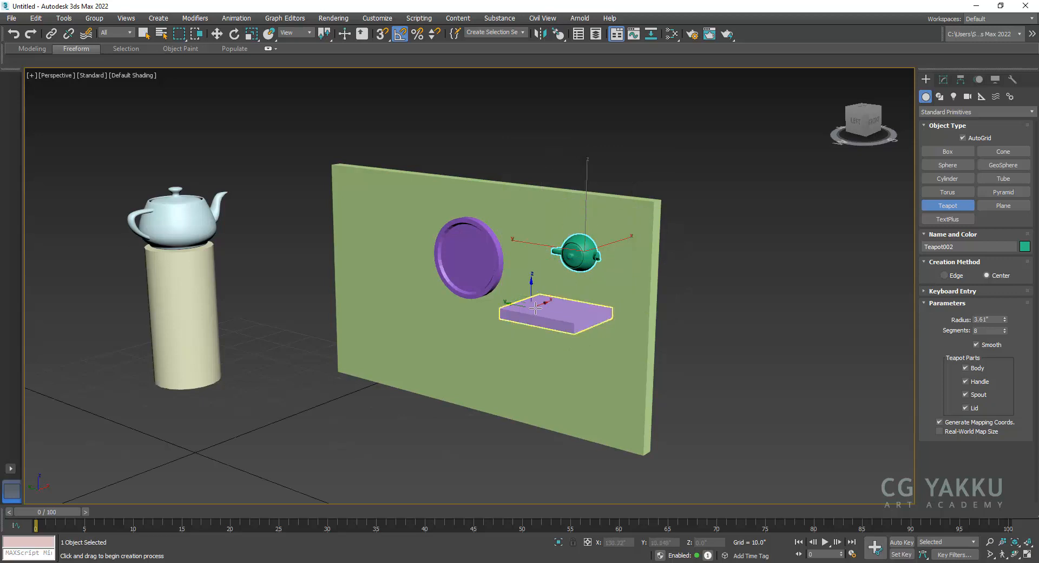
{"action": "left_click_drag", "start_coordinate": [545, 302], "coordinate": [553, 307]}
{"action": "scroll", "coordinate": [552, 281], "scroll_direction": "up", "scroll_amount": 5}
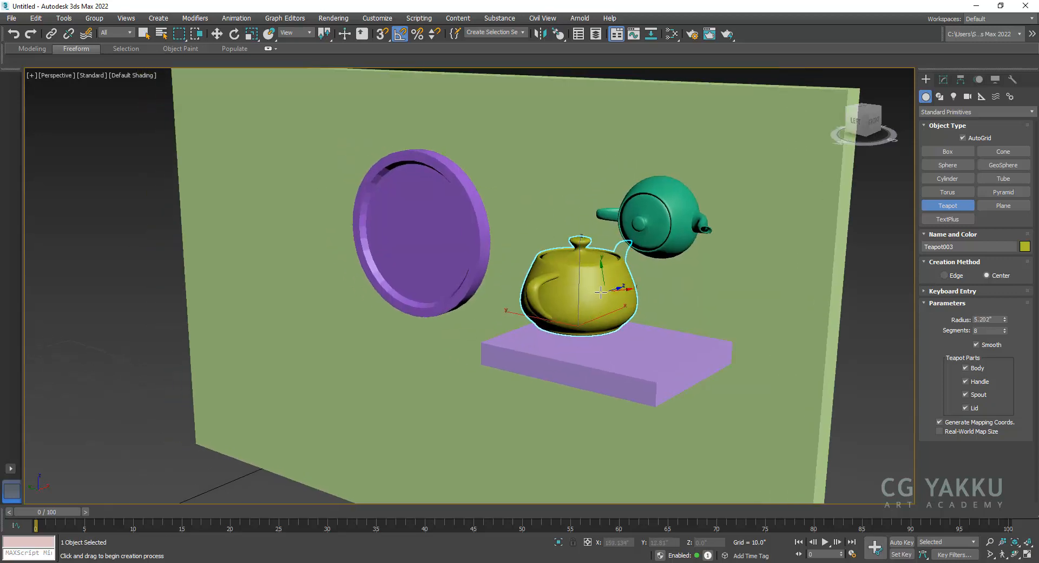
Create three small AutoGrid teapots directly on the curved surface of the yellow teapot, spread around its body.
{"action": "scroll", "coordinate": [600, 292], "scroll_direction": "up", "scroll_amount": 5}
{"action": "left_click_drag", "start_coordinate": [568, 268], "coordinate": [589, 306]}
{"action": "middle_click_drag", "start_coordinate": [633, 335], "coordinate": [587, 326], "text": "alt"}
{"action": "left_click_drag", "start_coordinate": [660, 321], "coordinate": [682, 352]}
{"action": "middle_click_drag", "start_coordinate": [716, 351], "coordinate": [794, 393], "text": "alt"}
{"action": "middle_click_drag", "start_coordinate": [478, 281], "coordinate": [561, 279], "text": "alt"}
{"action": "left_click_drag", "start_coordinate": [308, 257], "coordinate": [331, 292]}
{"action": "middle_click_drag", "start_coordinate": [484, 316], "coordinate": [440, 286], "text": "alt"}
{"action": "scroll", "coordinate": [440, 286], "scroll_direction": "down", "scroll_amount": 8}
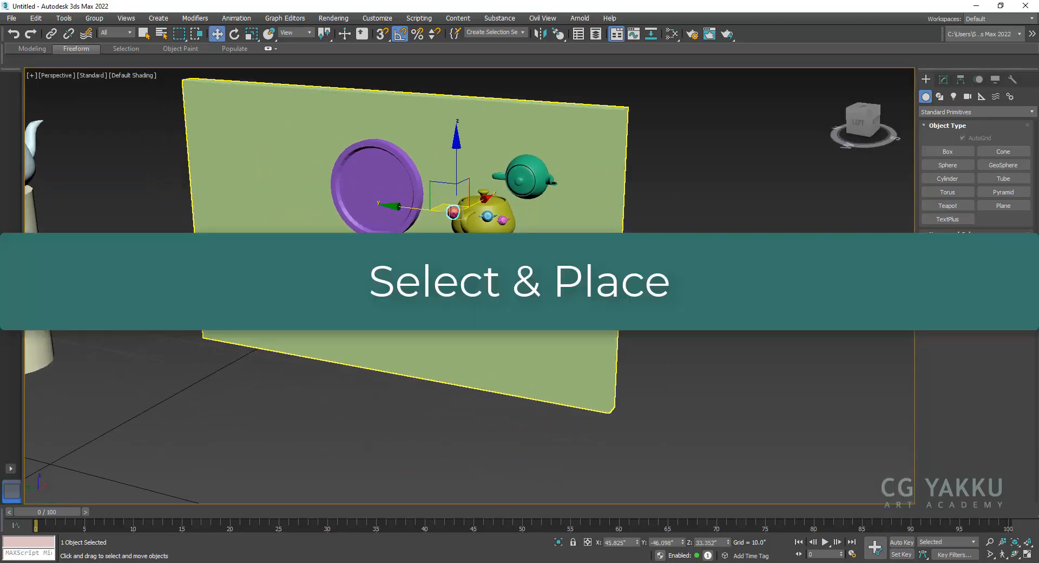
Move the green teapot from the wall onto the curved side of the cream cylinder, facing the wall, using Select and Place.
{"action": "middle_click_drag", "start_coordinate": [318, 334], "coordinate": [410, 321]}
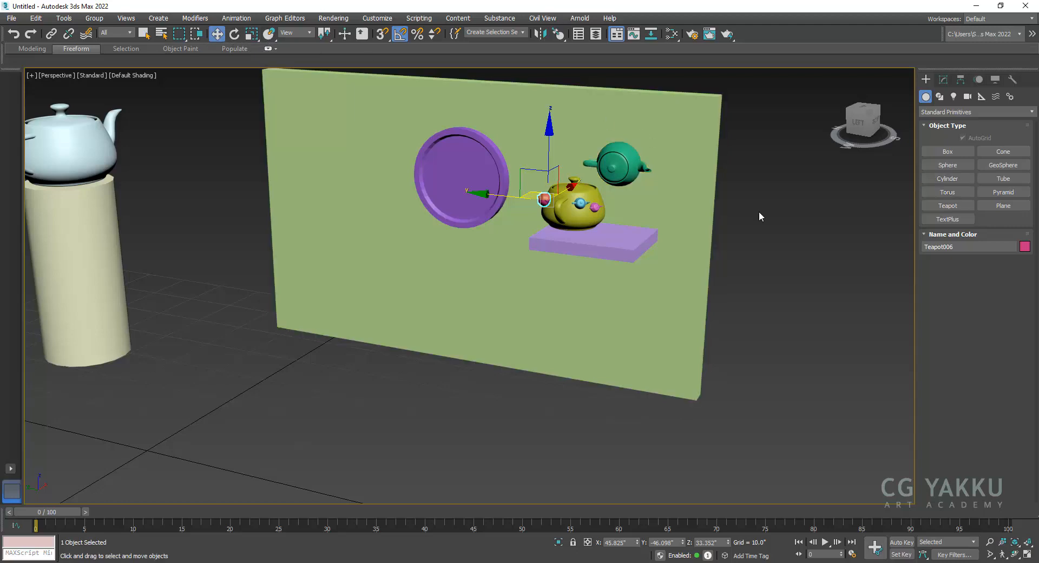
{"action": "left_click", "coordinate": [617, 165]}
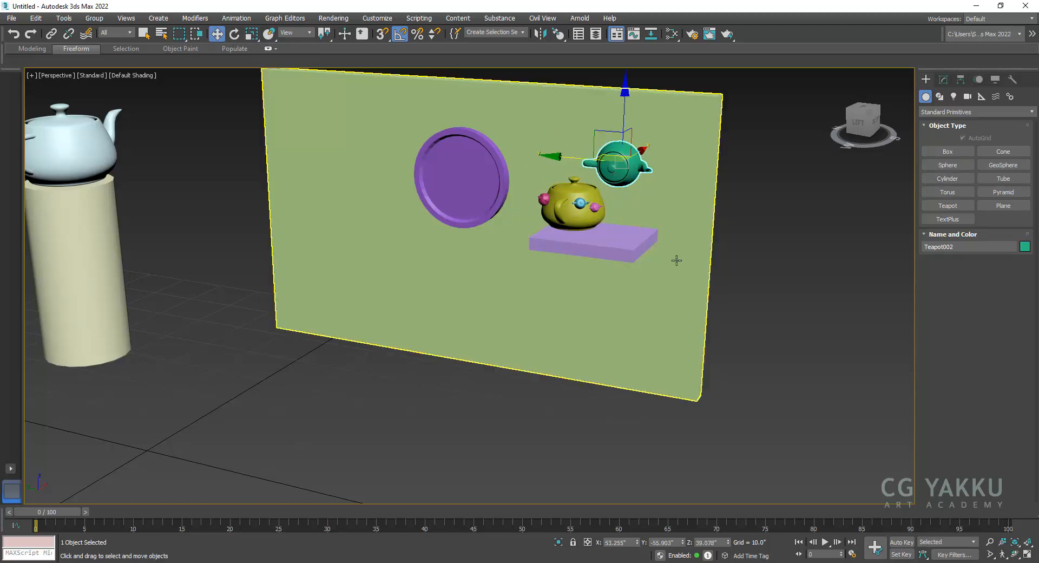
{"action": "left_click", "coordinate": [268, 35]}
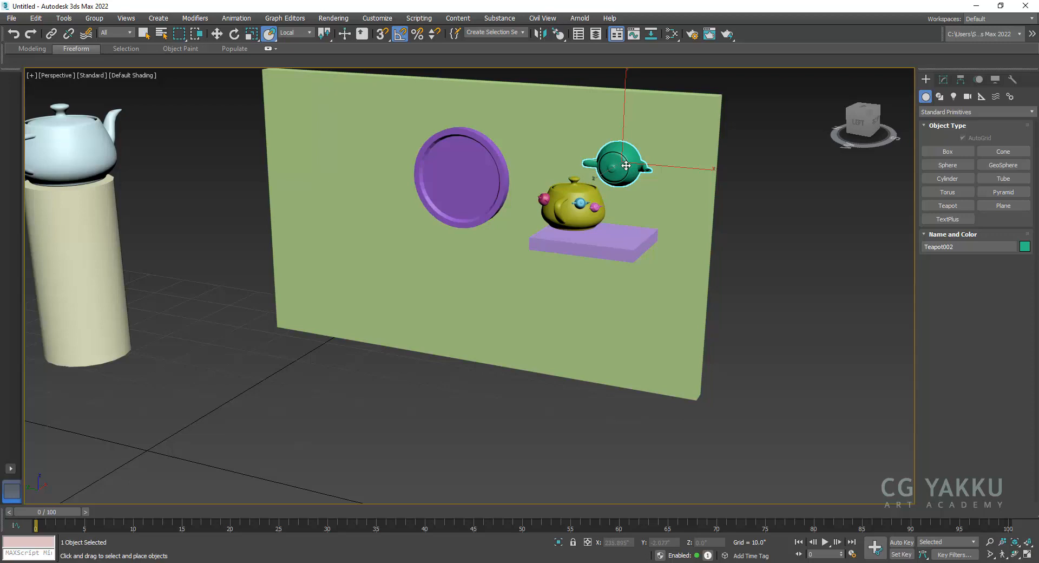
{"action": "left_click_drag", "start_coordinate": [625, 166], "coordinate": [116, 246]}
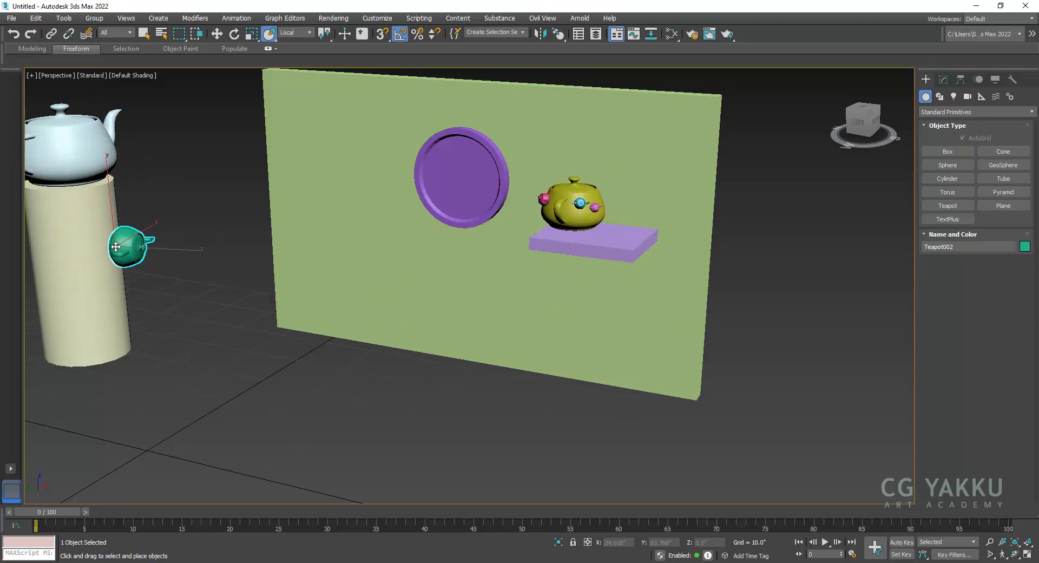
{"action": "middle_click_drag", "start_coordinate": [154, 307], "coordinate": [276, 292]}
{"action": "scroll", "coordinate": [261, 218], "scroll_direction": "up", "scroll_amount": 4}
{"action": "scroll", "coordinate": [433, 270], "scroll_direction": "down", "scroll_amount": 2}
{"action": "middle_click_drag", "start_coordinate": [459, 276], "coordinate": [345, 285]}
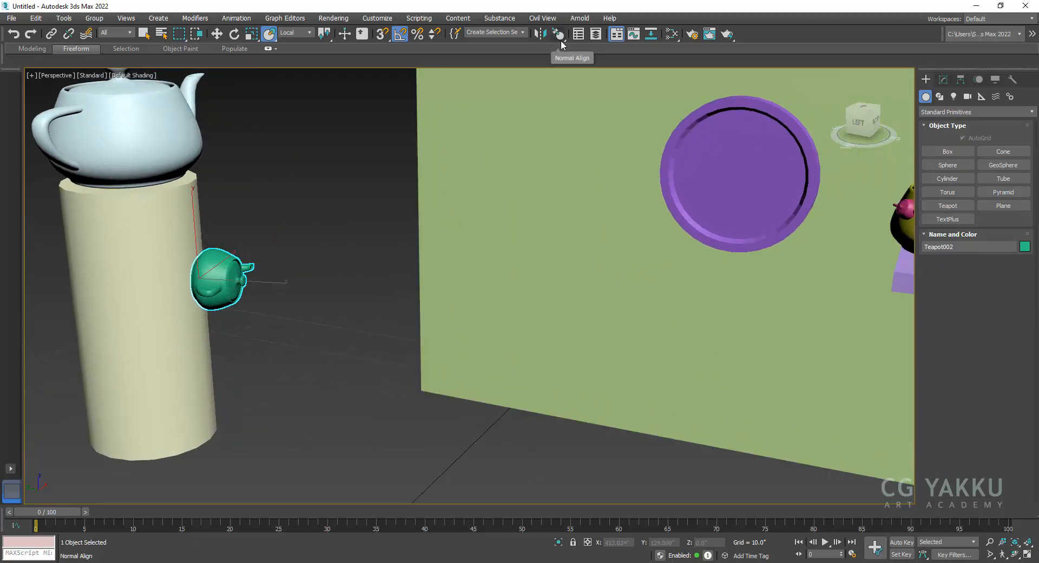
Create a sphere on the ground in front of the wall and attach it with Select and Place to the cylinder's side opposite the green teapot.
{"action": "scroll", "coordinate": [486, 260], "scroll_direction": "down", "scroll_amount": 4}
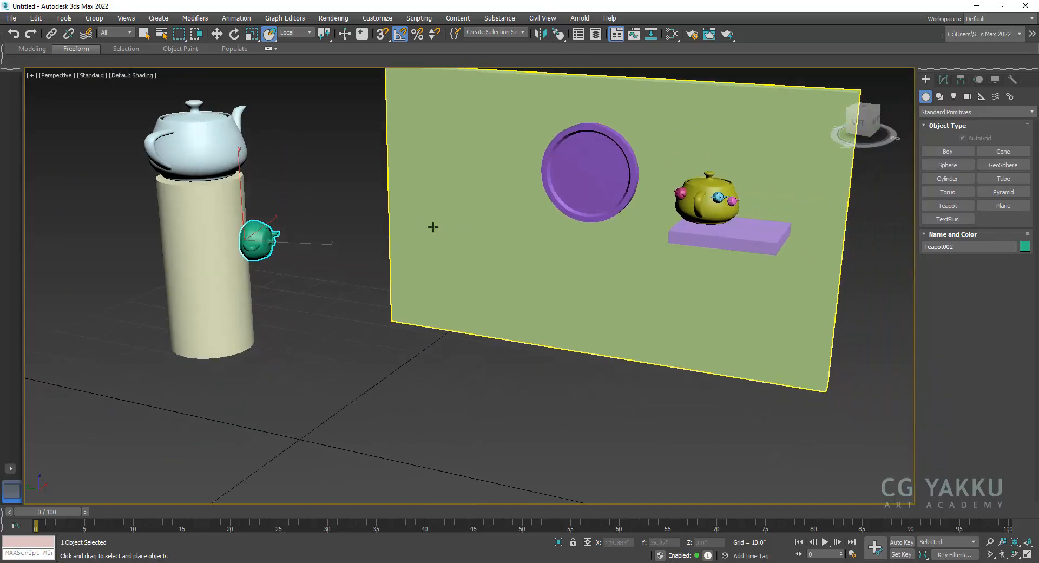
{"action": "left_click", "coordinate": [947, 165]}
{"action": "left_click_drag", "start_coordinate": [467, 426], "coordinate": [484, 437]}
{"action": "left_click", "coordinate": [269, 36]}
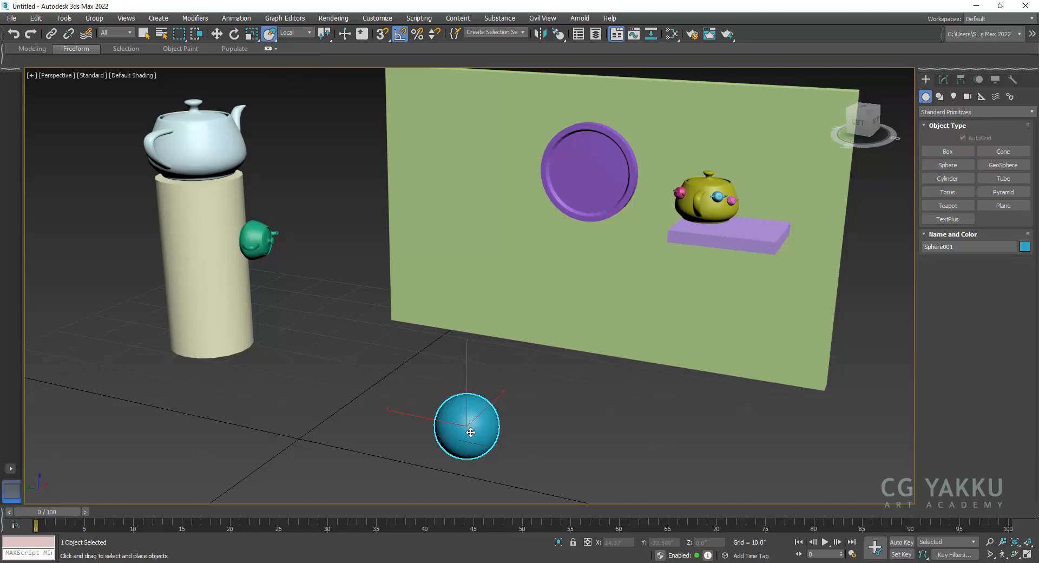
{"action": "left_click_drag", "start_coordinate": [467, 426], "coordinate": [163, 243]}
{"action": "scroll", "coordinate": [163, 244], "scroll_direction": "up", "scroll_amount": 3}
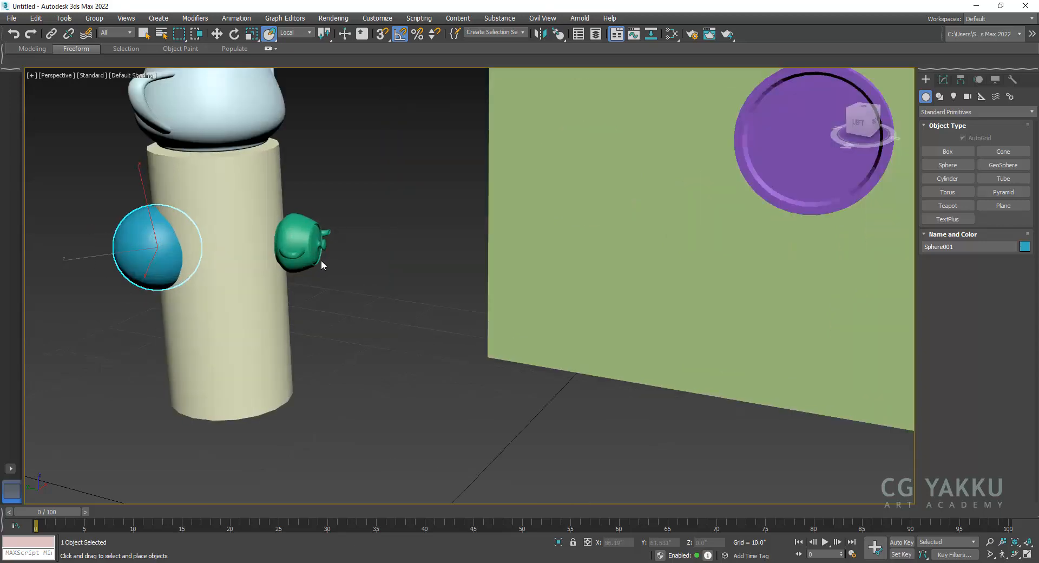
{"action": "middle_click_drag", "start_coordinate": [309, 287], "coordinate": [266, 289], "text": "alt"}
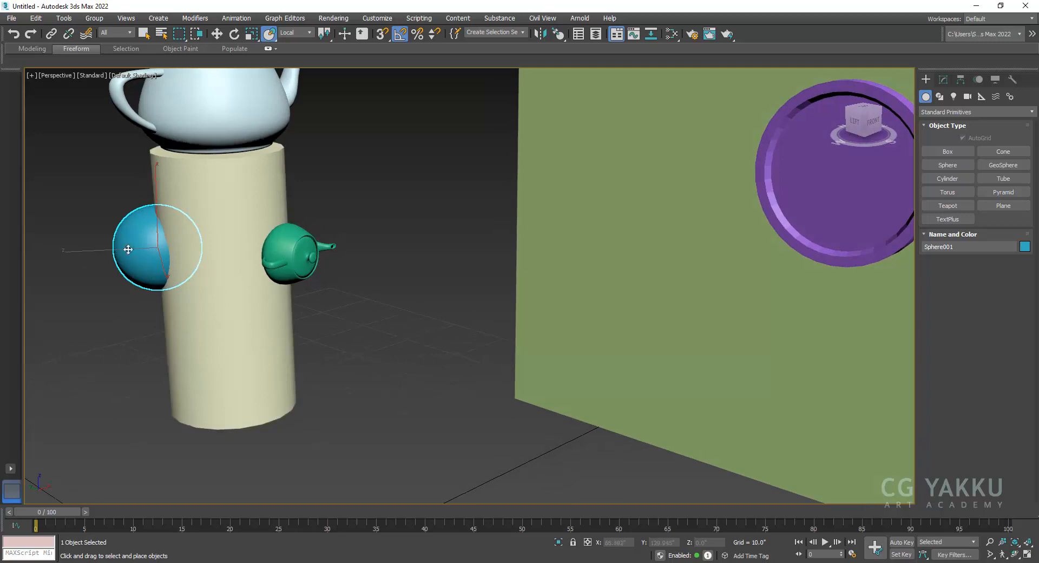